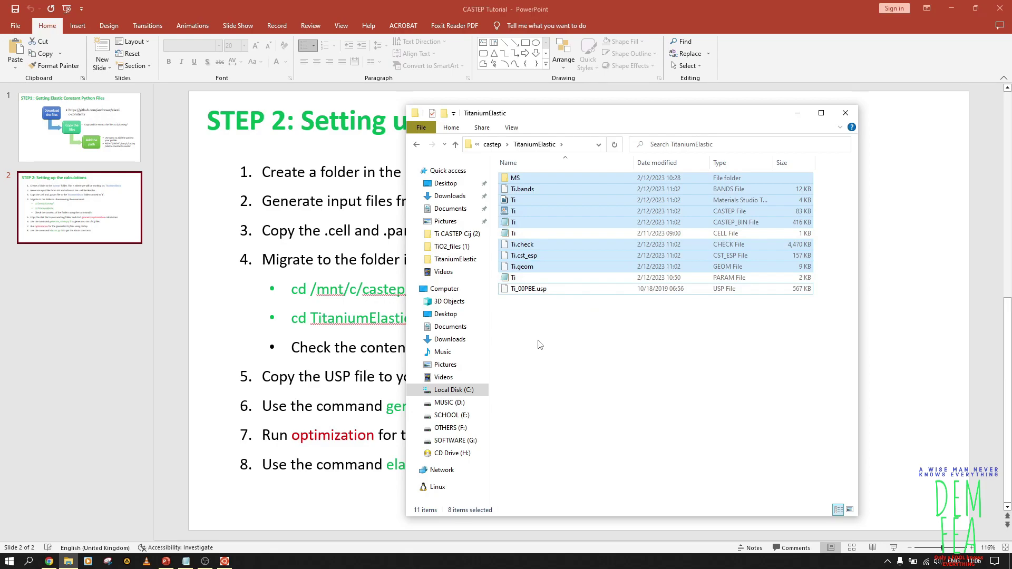
Step: Delete the old output files from the TitaniumElastic folder, keeping the MS folder, the CELL and PARAM files and Ti_00PBE.usp
{"action": "left_click", "coordinate": [541, 180], "text": "ctrl"}
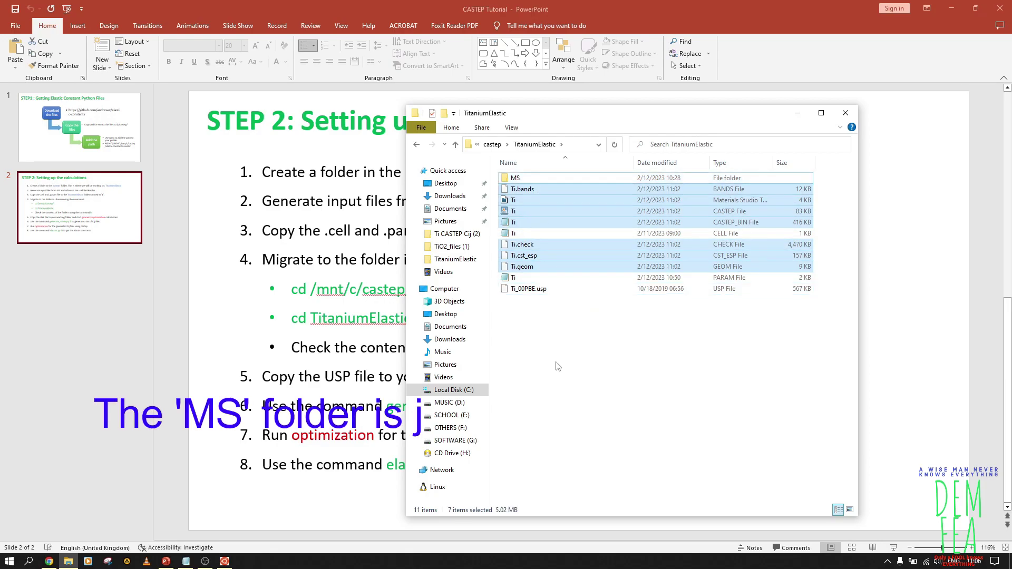
{"action": "key", "text": "Delete"}
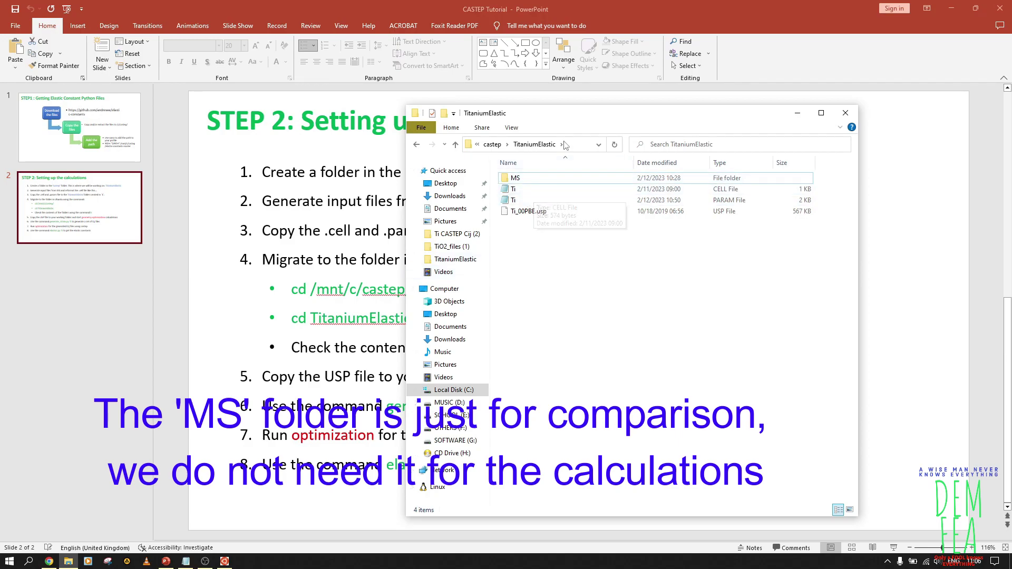
{"action": "left_click_drag", "start_coordinate": [577, 117], "coordinate": [625, 113]}
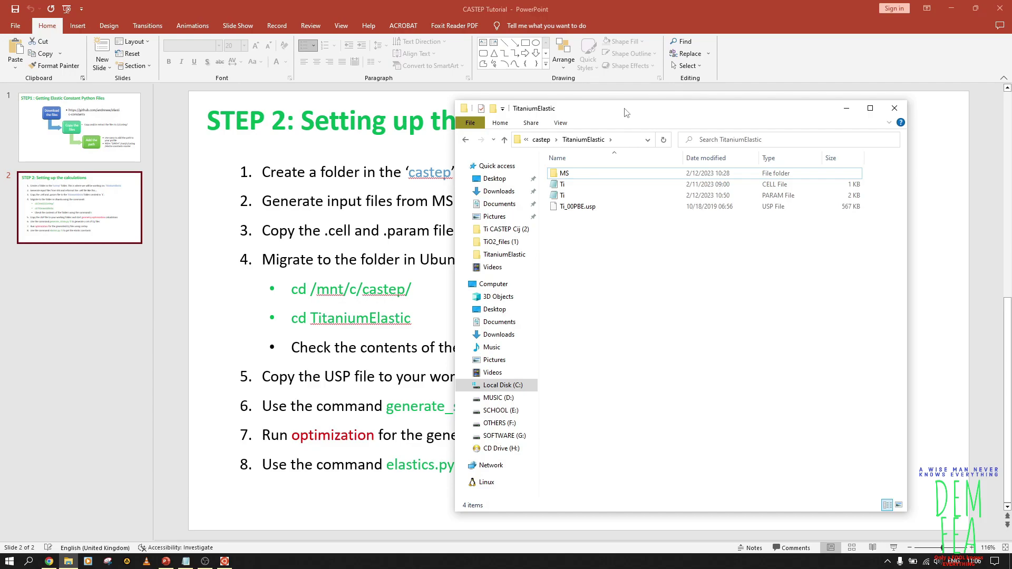
Step: Open the Ti CELL file and the Ti MS CELL file from the MS folder side by side for comparison
{"action": "double_click", "coordinate": [593, 185]}
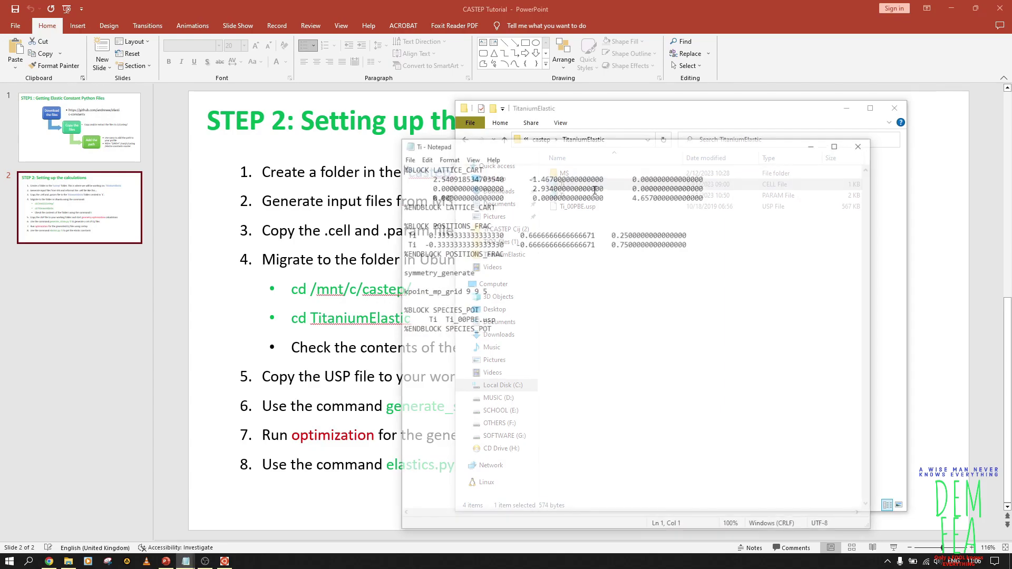
{"action": "left_click_drag", "start_coordinate": [661, 153], "coordinate": [292, 82]}
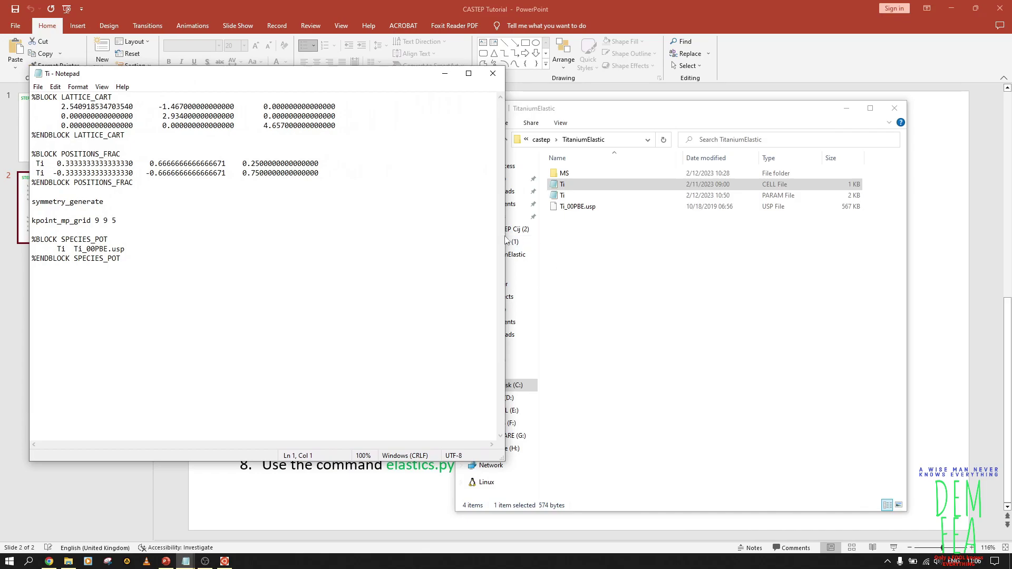
{"action": "double_click", "coordinate": [639, 177]}
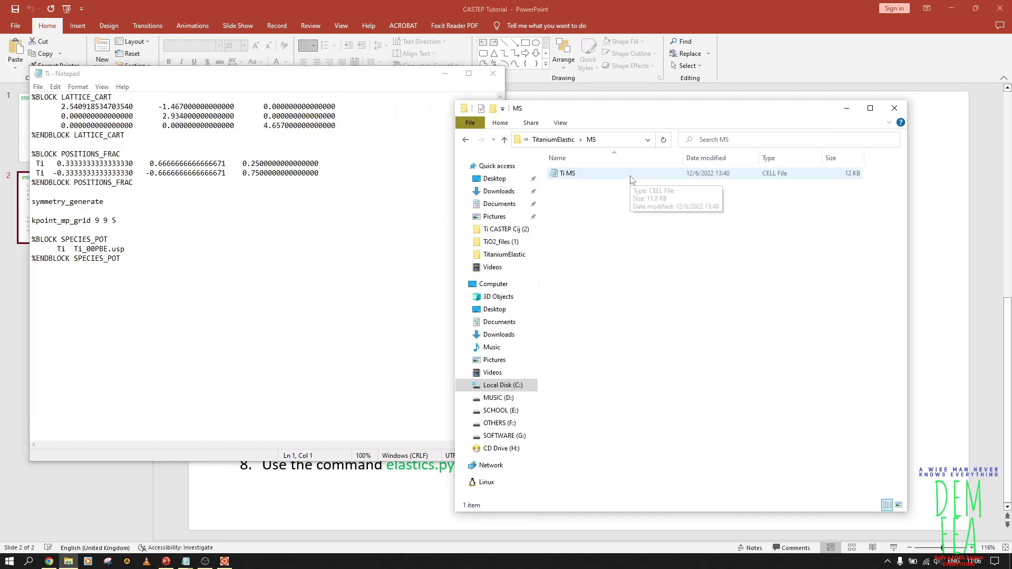
{"action": "double_click", "coordinate": [630, 176]}
{"action": "left_click_drag", "start_coordinate": [627, 144], "coordinate": [721, 82]}
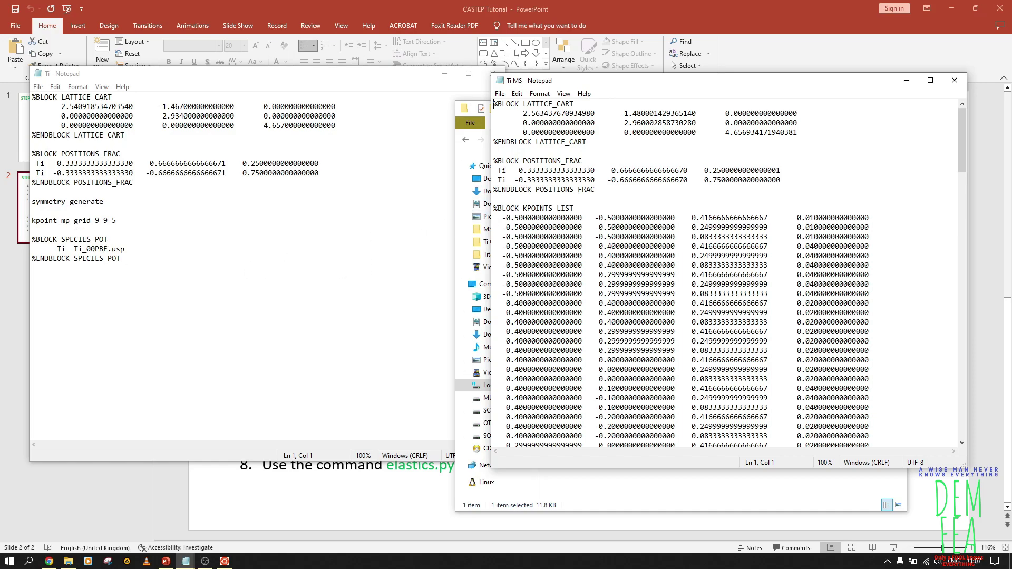
Step: Compare the k-point, symmetry and species blocks of the Ti MS file with the reformatted Ti CELL file
{"action": "left_click", "coordinate": [128, 226]}
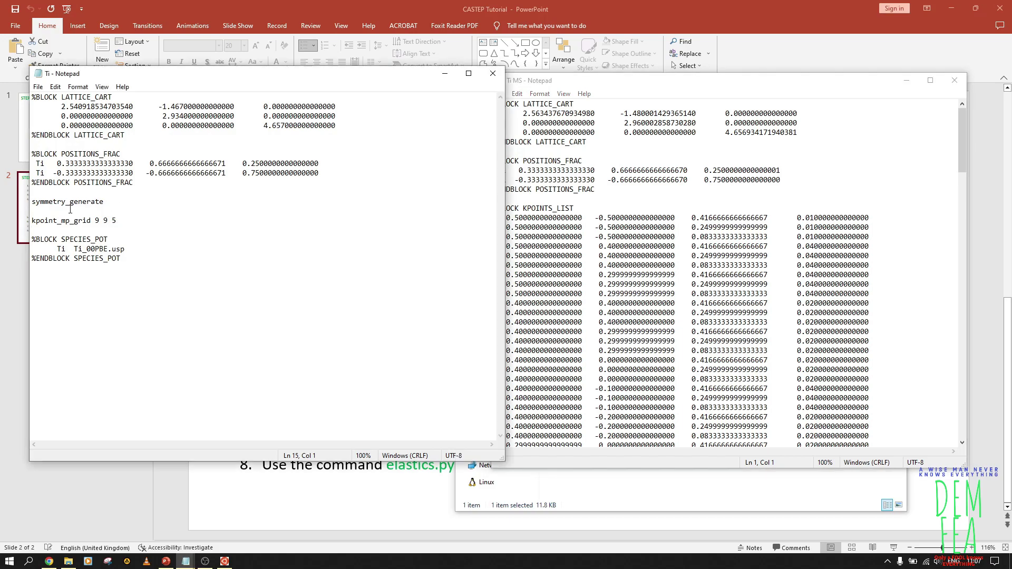
{"action": "left_click", "coordinate": [578, 264]}
{"action": "scroll", "coordinate": [578, 263], "scroll_direction": "down", "scroll_amount": 13}
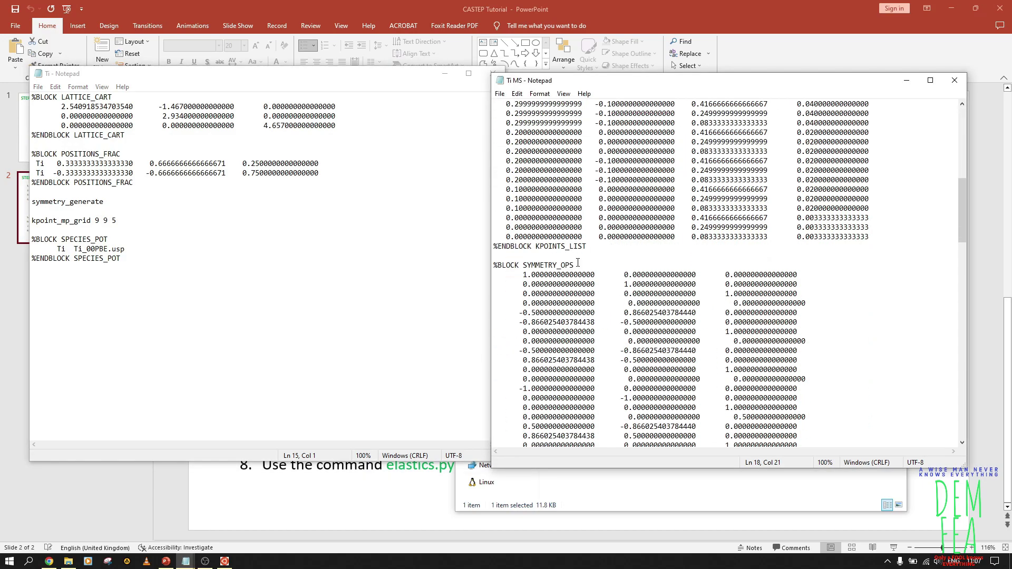
{"action": "scroll", "coordinate": [575, 232], "scroll_direction": "down", "scroll_amount": 4}
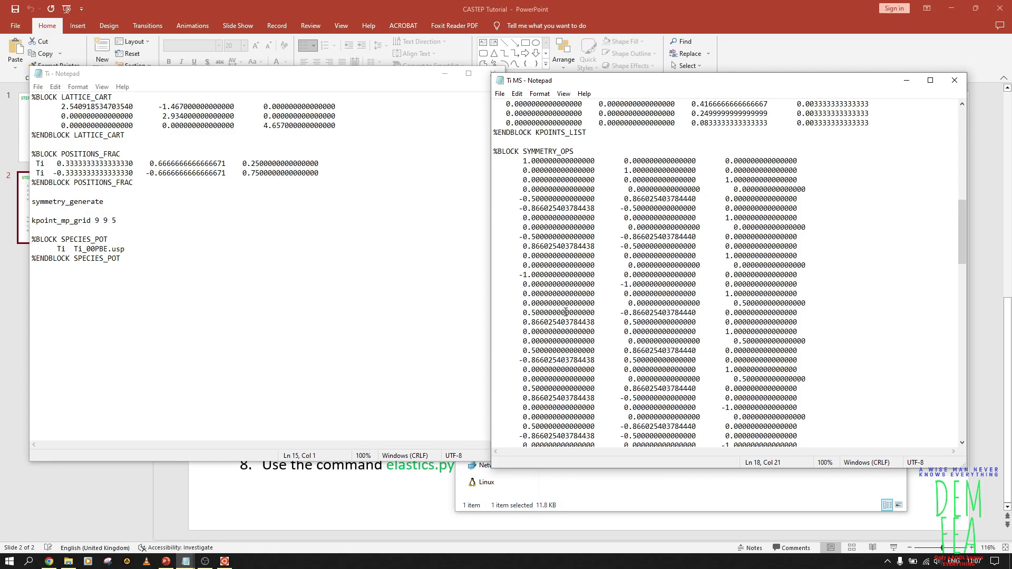
{"action": "scroll", "coordinate": [565, 312], "scroll_direction": "down", "scroll_amount": 10}
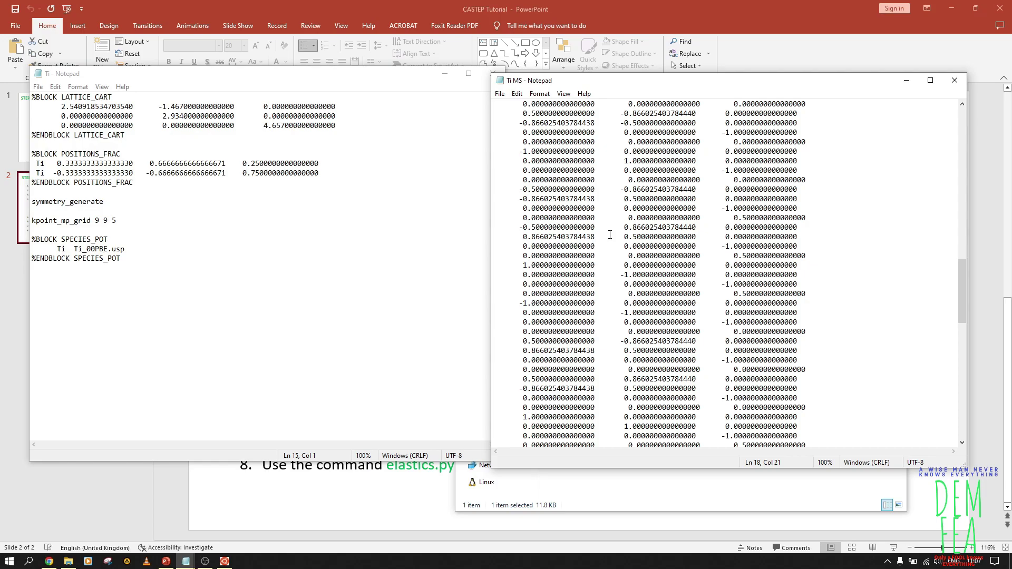
{"action": "scroll", "coordinate": [609, 235], "scroll_direction": "down", "scroll_amount": 20}
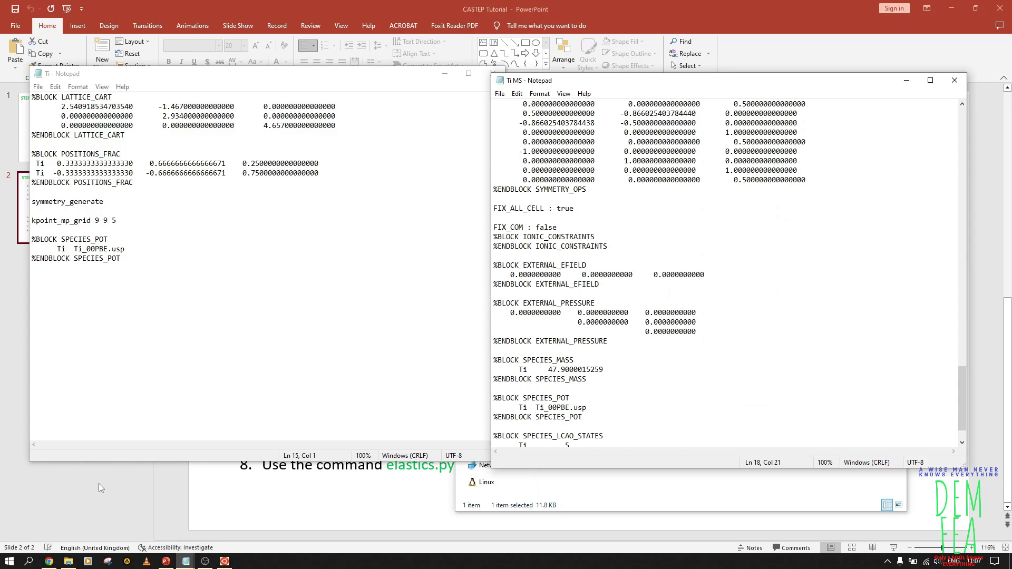
Step: Switch to Chrome and view the example TiO2.cell and TiO2.param files on the CASTEP Elastic Constants tutorial page
{"action": "left_click", "coordinate": [48, 561]}
{"action": "left_click", "coordinate": [565, 36]}
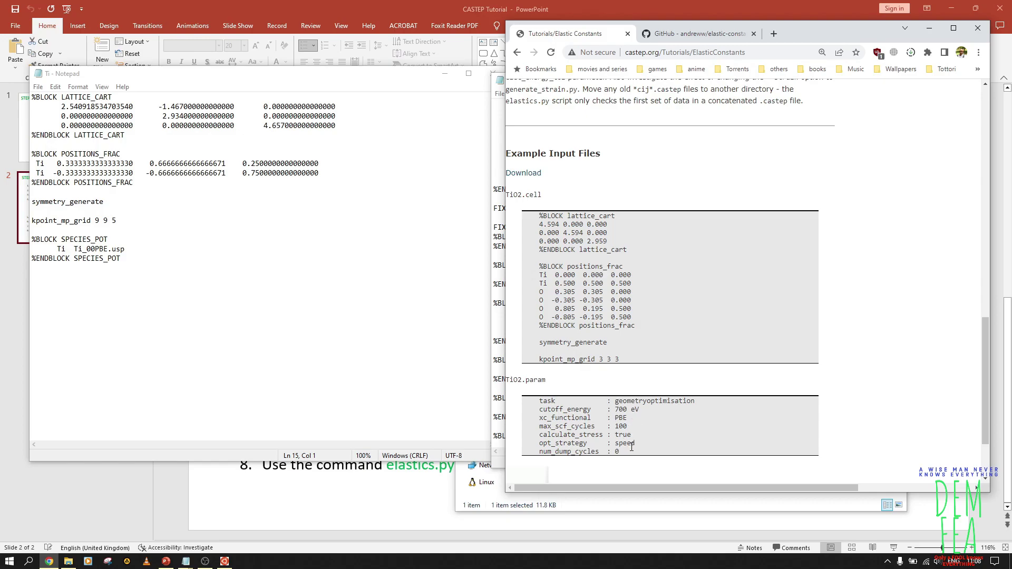
Step: Review the calculation settings in the TitaniumElastic folder's Ti PARAM file, close it, and select Ti_00PBE.usp
{"action": "left_click", "coordinate": [642, 504]}
{"action": "left_click", "coordinate": [463, 140]}
{"action": "double_click", "coordinate": [581, 195]}
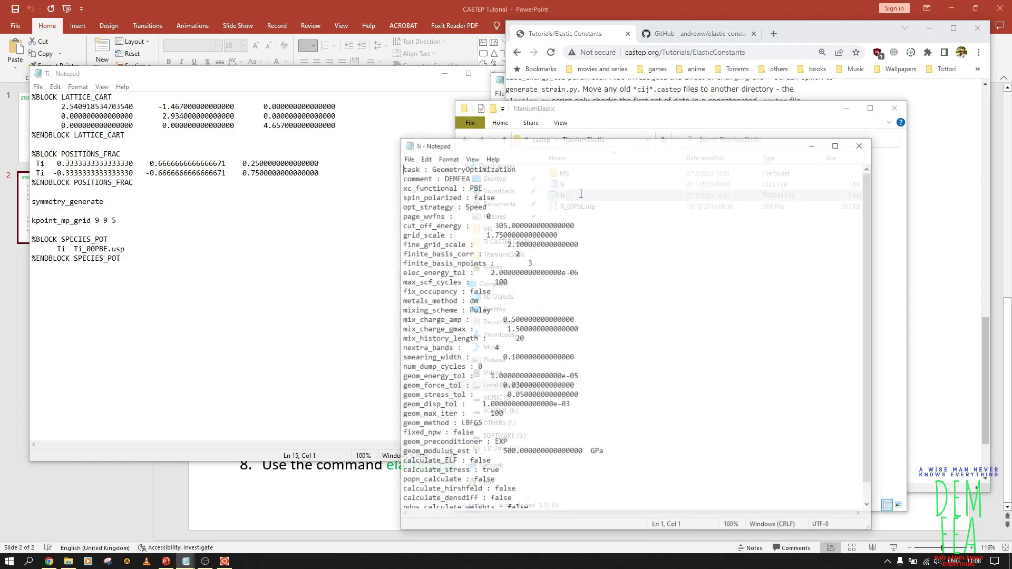
{"action": "left_click_drag", "start_coordinate": [603, 153], "coordinate": [282, 76]}
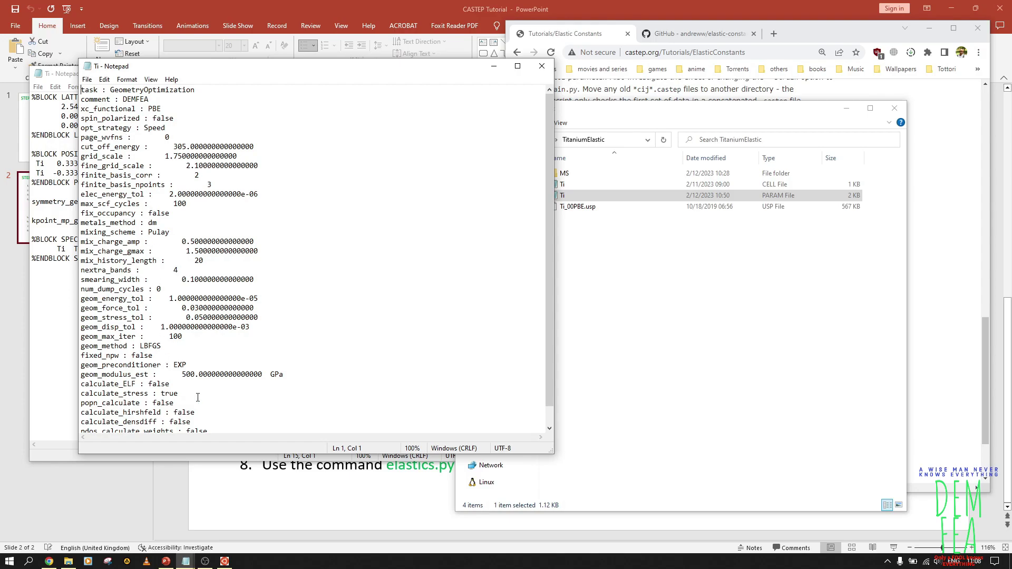
{"action": "scroll", "coordinate": [225, 347], "scroll_direction": "down", "scroll_amount": 1}
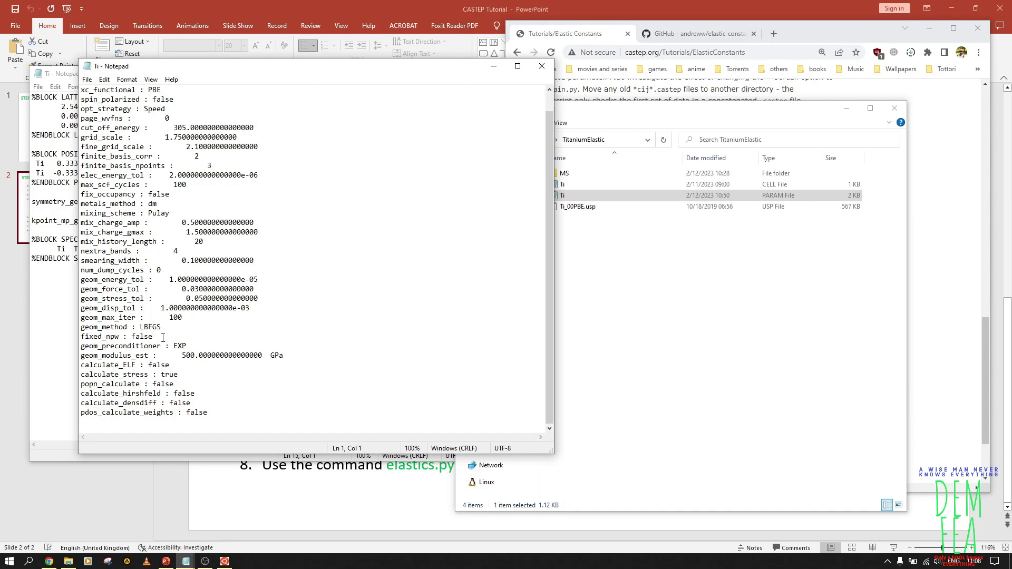
{"action": "left_click", "coordinate": [543, 67]}
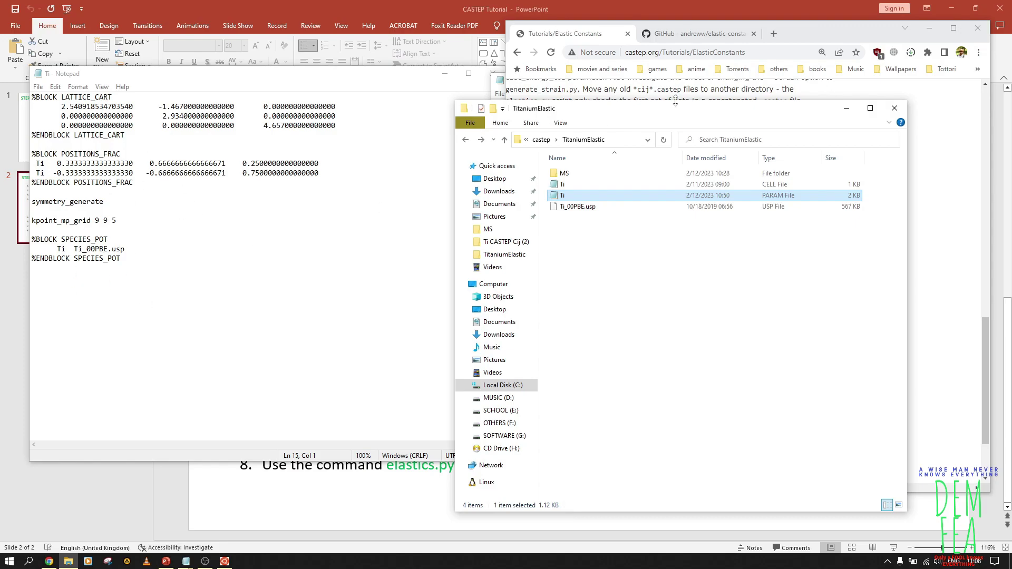
{"action": "left_click", "coordinate": [576, 208]}
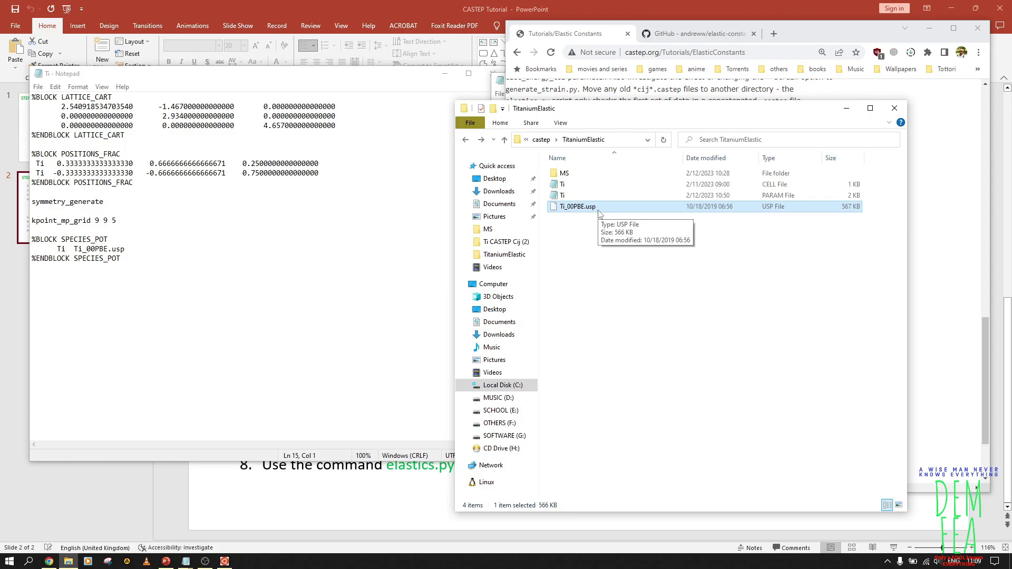
Step: Switch to the Ubuntu terminal and enter the command cd /mnt/c/castep/
{"action": "left_click", "coordinate": [327, 507]}
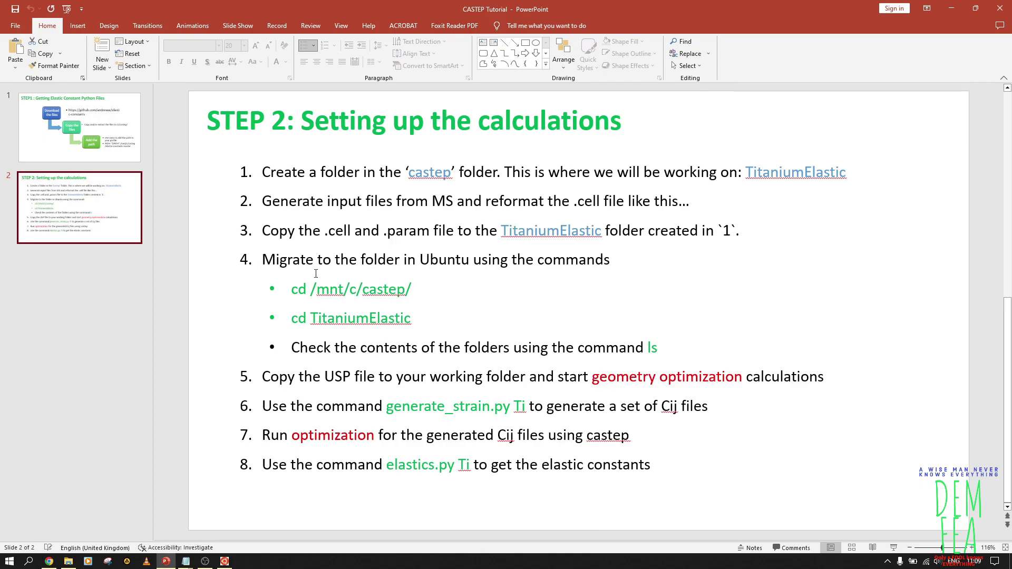
{"action": "left_click", "coordinate": [225, 561]}
{"action": "type", "text": "cd "}
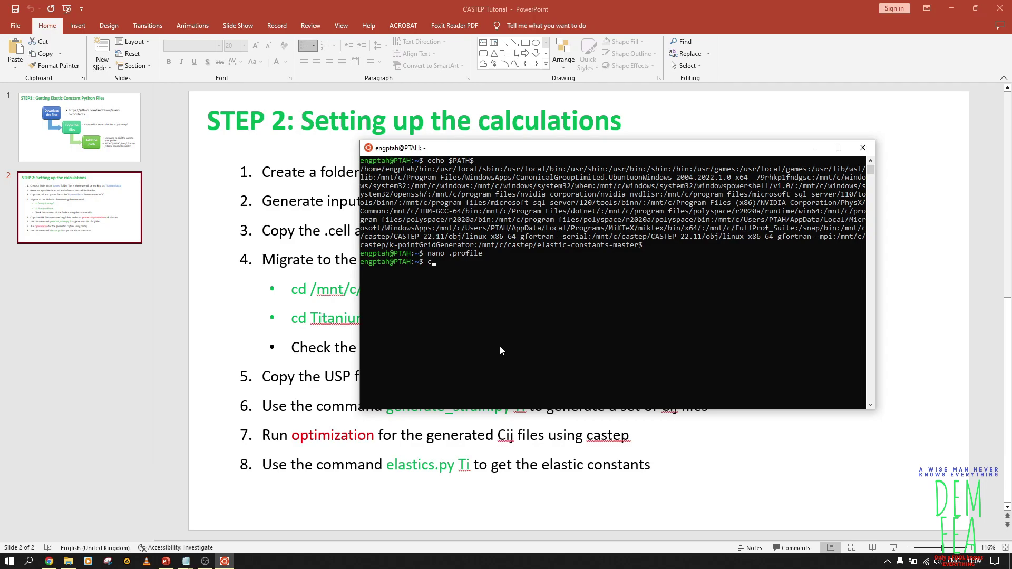
{"action": "type", "text": "/mnt"}
{"action": "type", "text": "/ca"}
{"action": "key", "text": "BackSpace"}
{"action": "type", "text": "/castep/"}
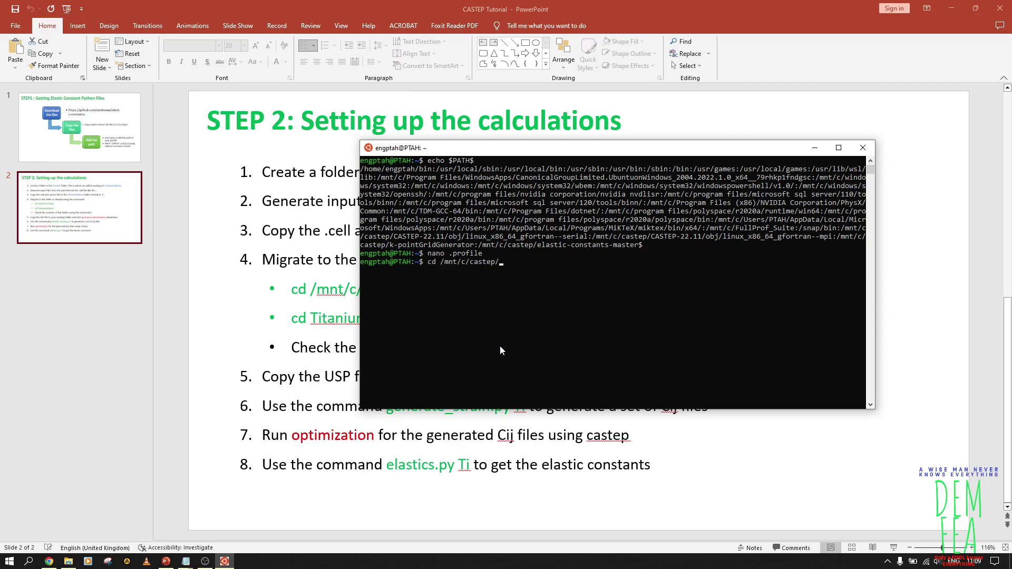